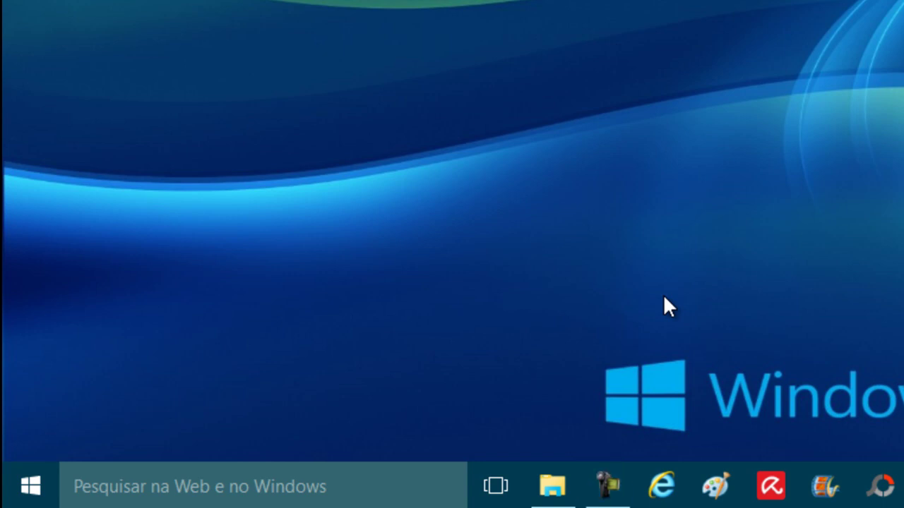
Search Windows for "cmd" and launch the Prompt de Comando desktop app
key(super)
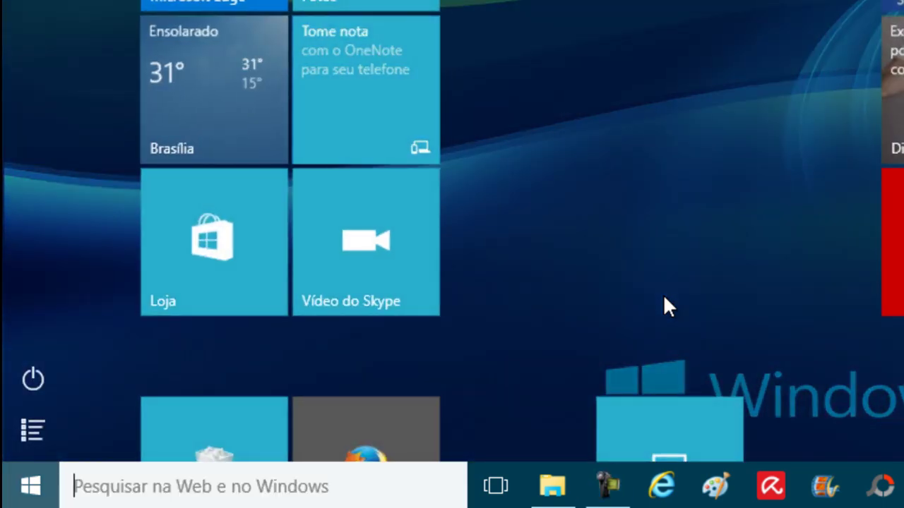
text(cmd)
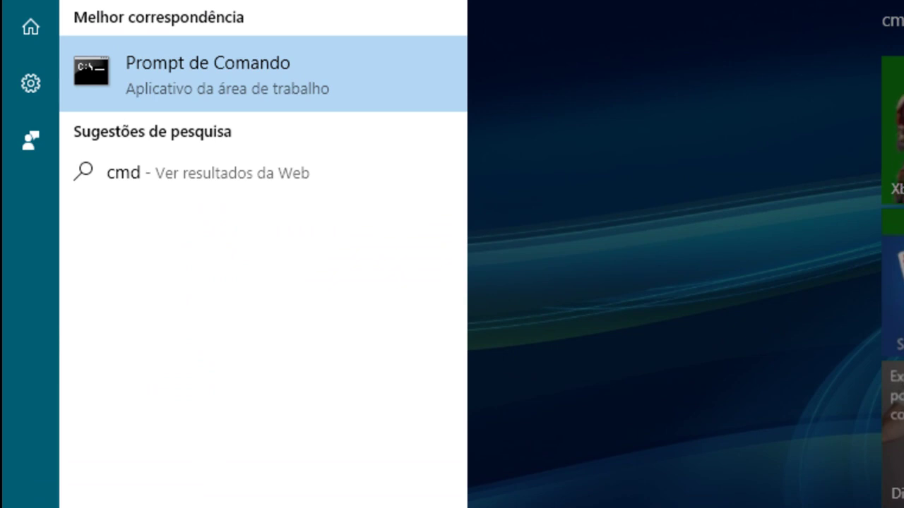
key(Down)
key(Up)
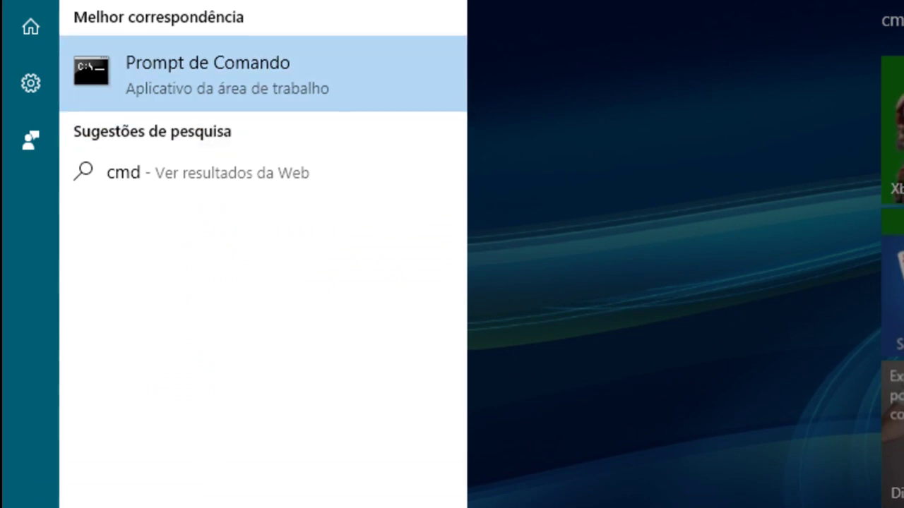
key(Return)
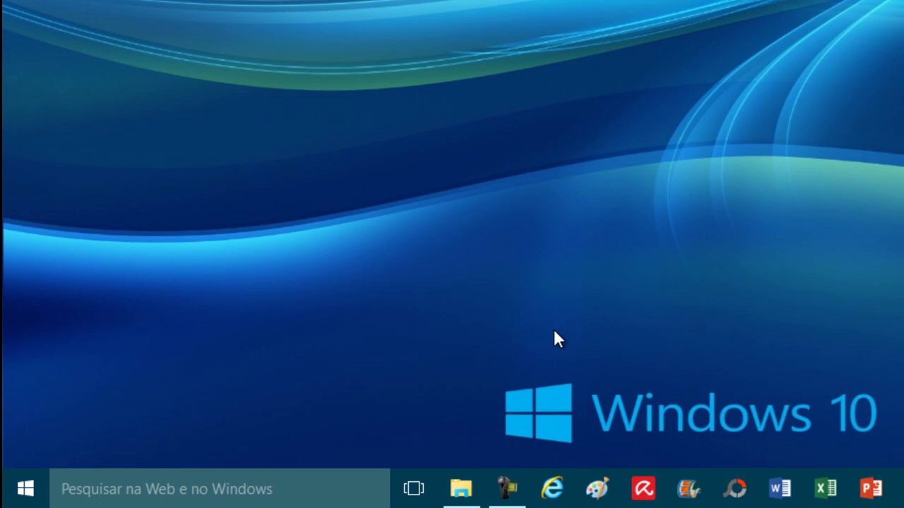
Launch the command prompt by running "cmd" through the Executar dialog, and close its window
key(super+r)
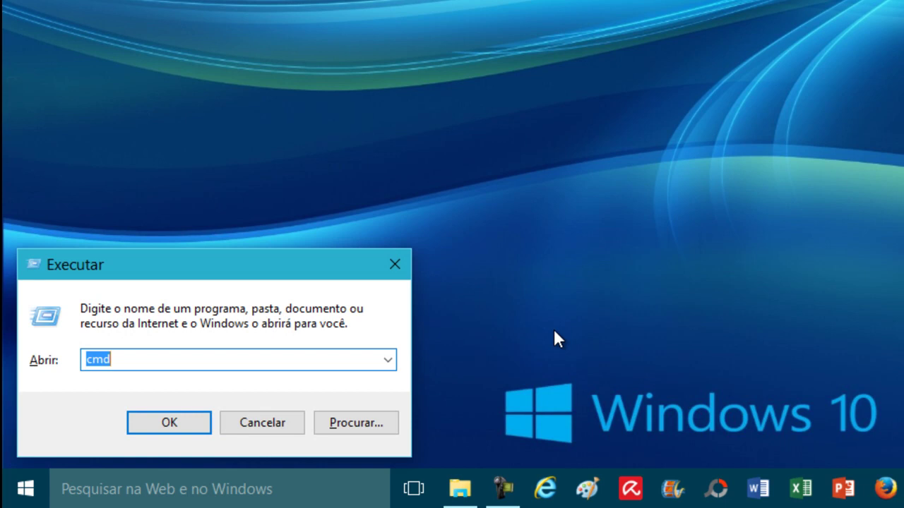
text(cmd)
key(Return)
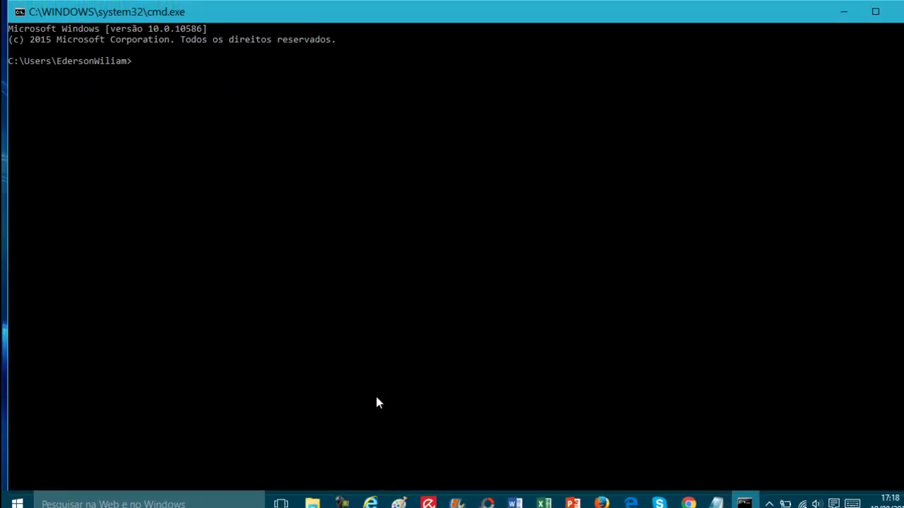
key(alt+F4)
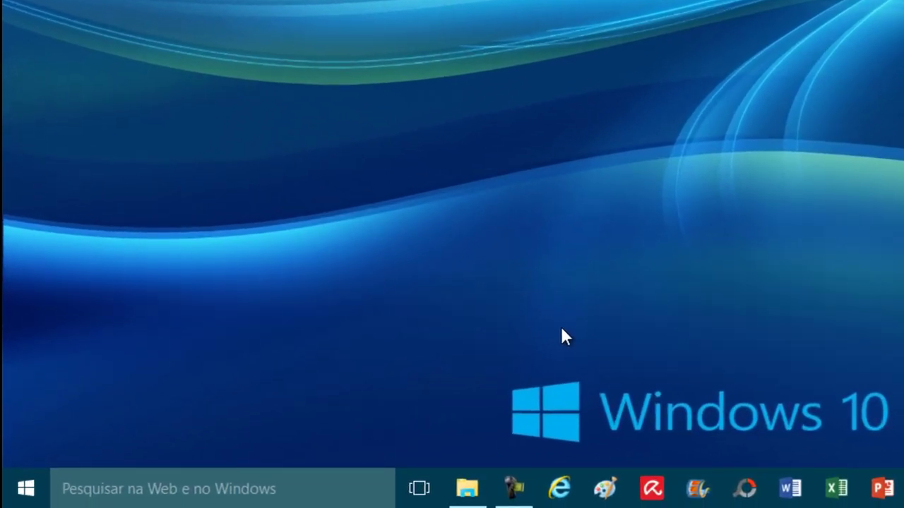
Expand the Start navigation and display the list of all installed applications (Todos os aplicativos)
key(super)
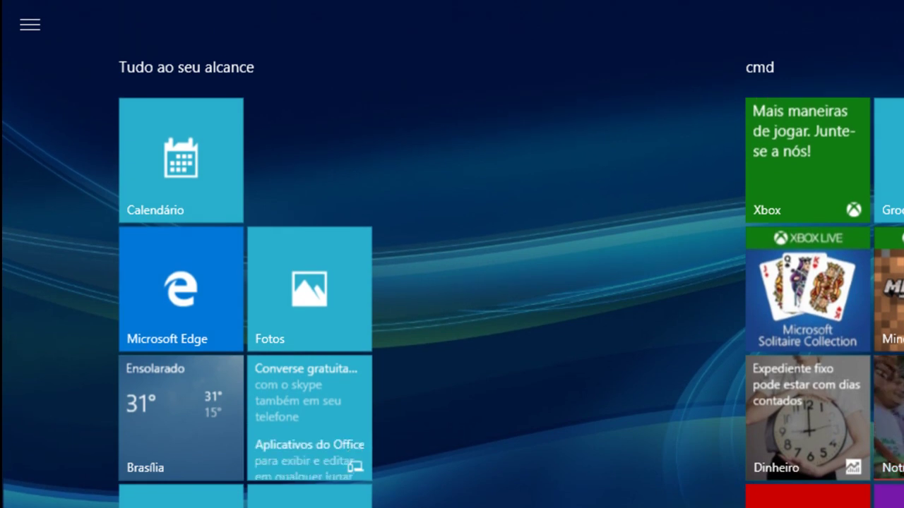
key(Tab)
key(Escape)
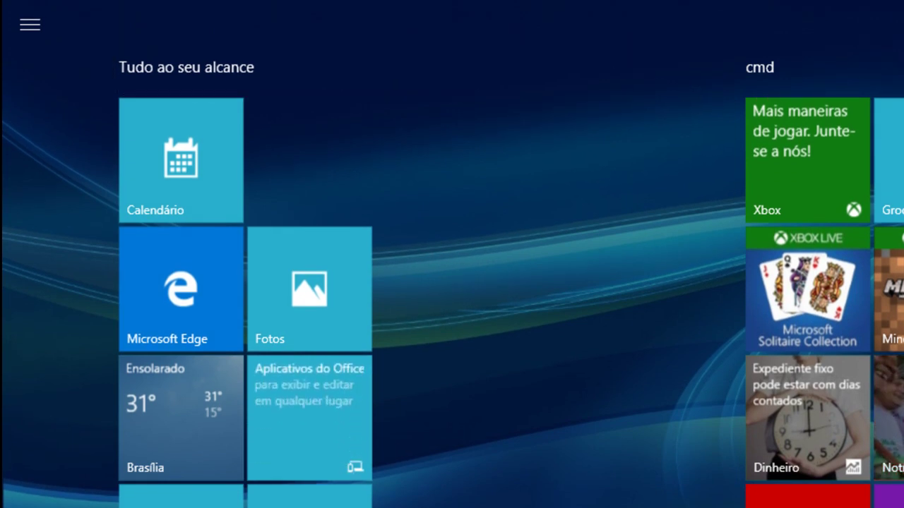
key(Tab)
key(Escape)
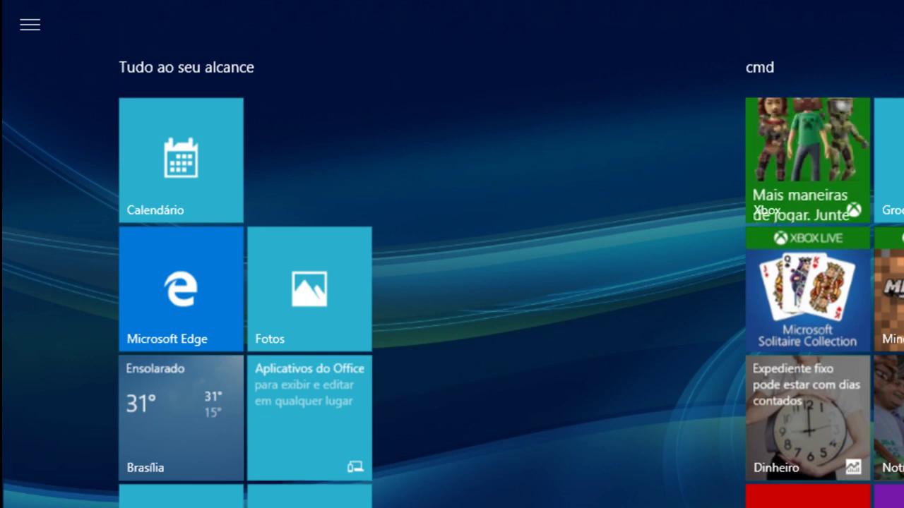
key(Tab)
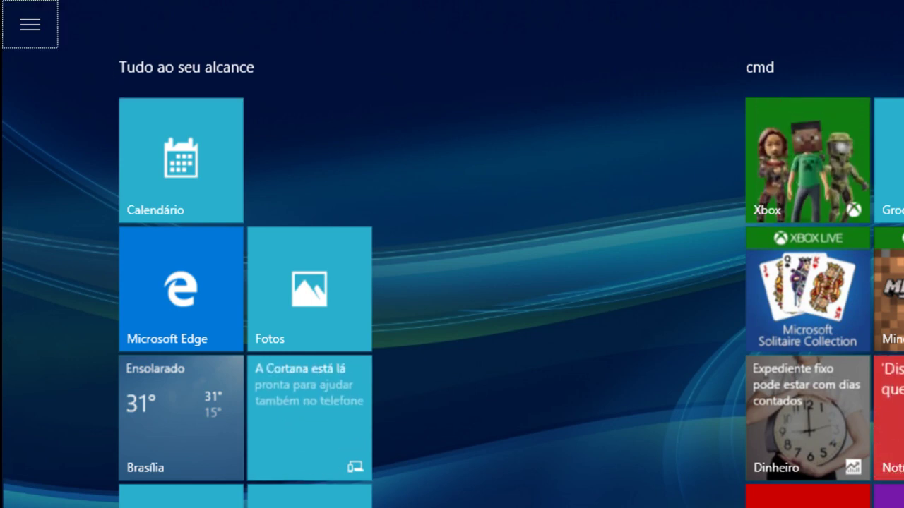
key(Return)
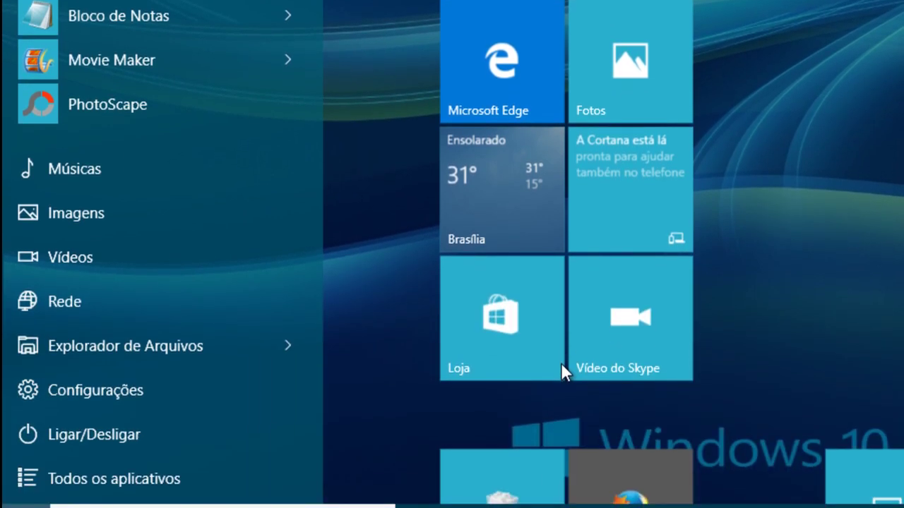
key(Down)
key(Down)
key(Down)
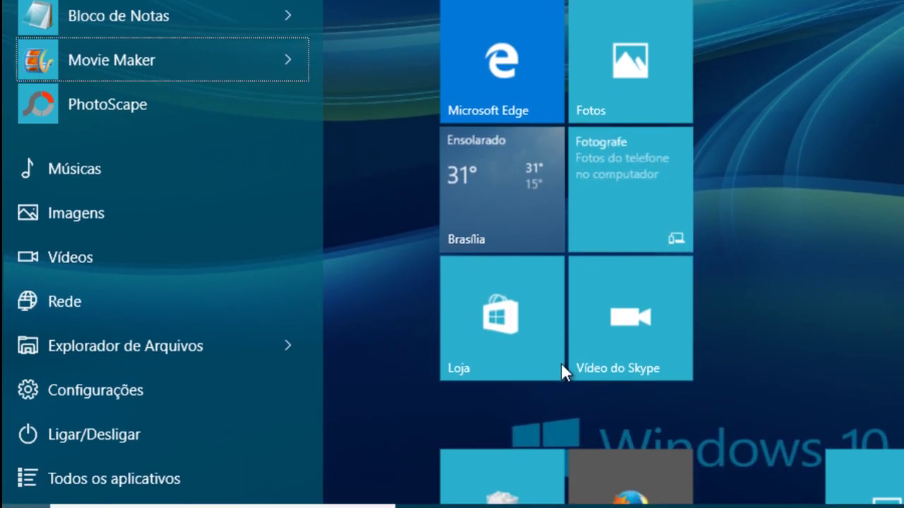
key(Down)
key(Down)
key(Down)
key(Down)
key(Down)
key(Down)
key(Down)
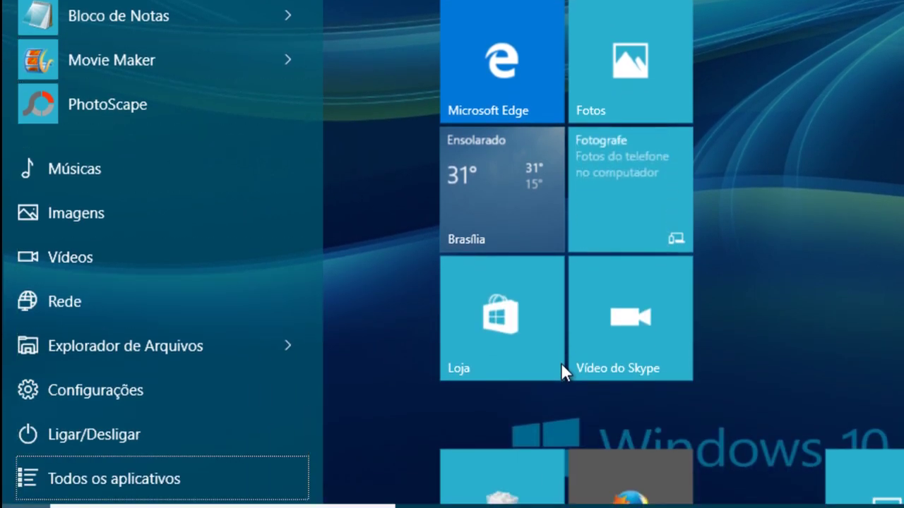
key(Return)
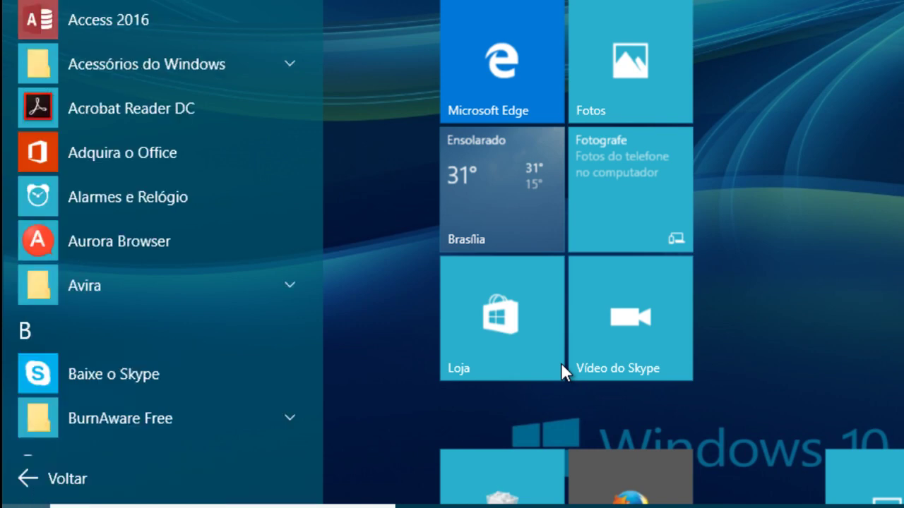
Find the Sistema do Windows folder under S in the applications list and expand it
key(Down)
key(Down)
key(Down)
key(Down)
key(Down)
key(Down)
key(Down)
key(Down)
key(Down)
key(Down)
key(Down)
key(Down)
key(Down)
key(Down)
key(Down)
key(Down)
key(Down)
key(Down)
key(Down)
key(Down)
key(Down)
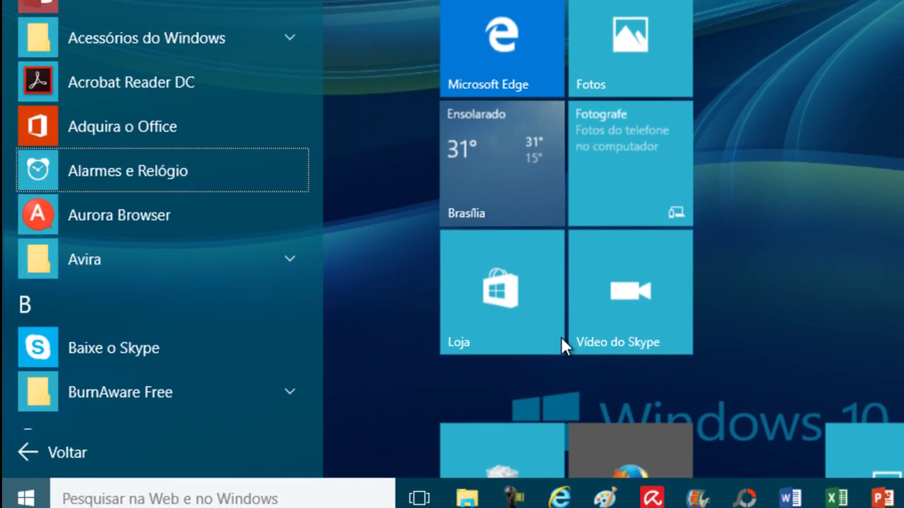
key(Down)
key(Down)
key(Down)
key(Down)
key(Down)
key(Down)
key(Down)
key(Down)
key(Down)
key(Down)
key(Down)
key(Down)
key(Down)
key(Down)
key(Down)
key(Down)
key(Down)
key(Down)
key(Down)
key(Down)
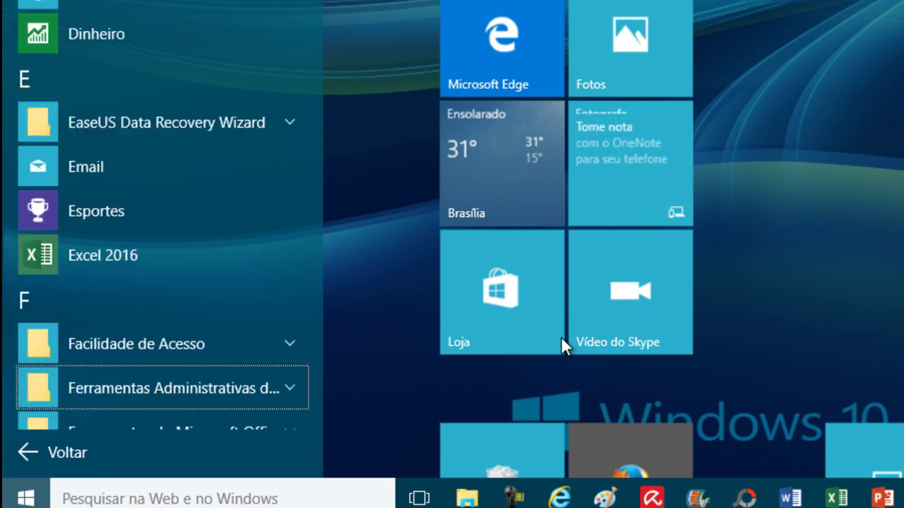
key(Down)
key(Down)
key(Down)
key(Down)
key(Down)
key(Down)
key(Down)
key(Down)
key(Down)
key(Down)
key(Down)
key(Down)
key(Down)
key(Down)
key(Down)
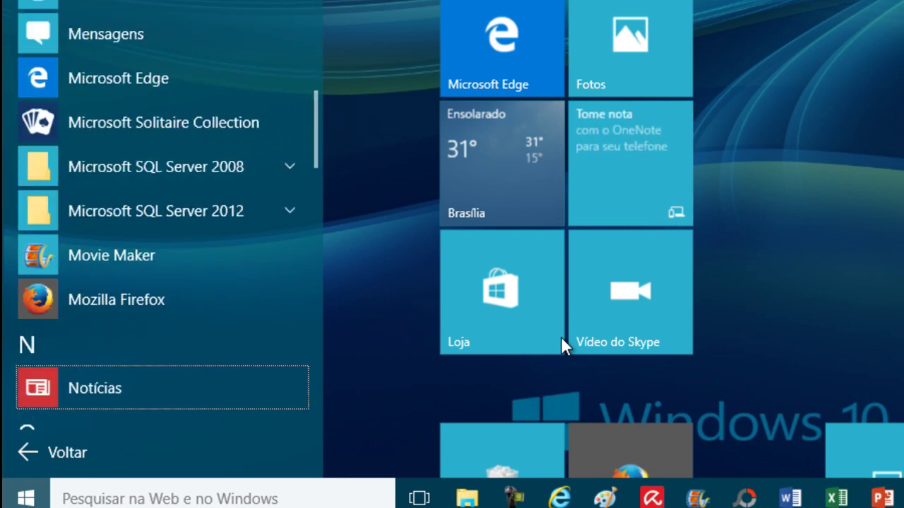
key(Down)
key(Down)
key(Down)
key(Down)
key(Down)
key(Down)
key(Down)
key(Down)
key(Down)
key(Down)
key(Down)
key(Down)
key(Down)
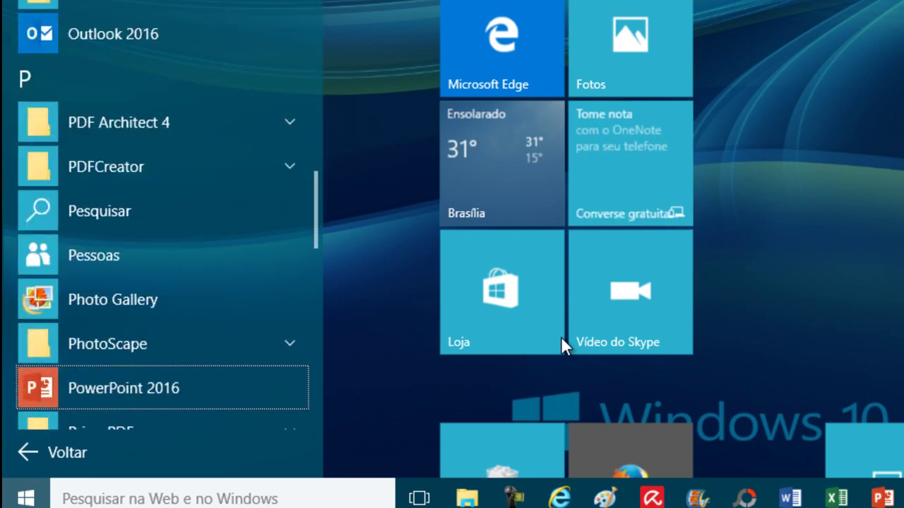
key(Down)
key(Down)
key(Down)
key(Down)
key(Down)
key(Down)
key(Down)
key(Down)
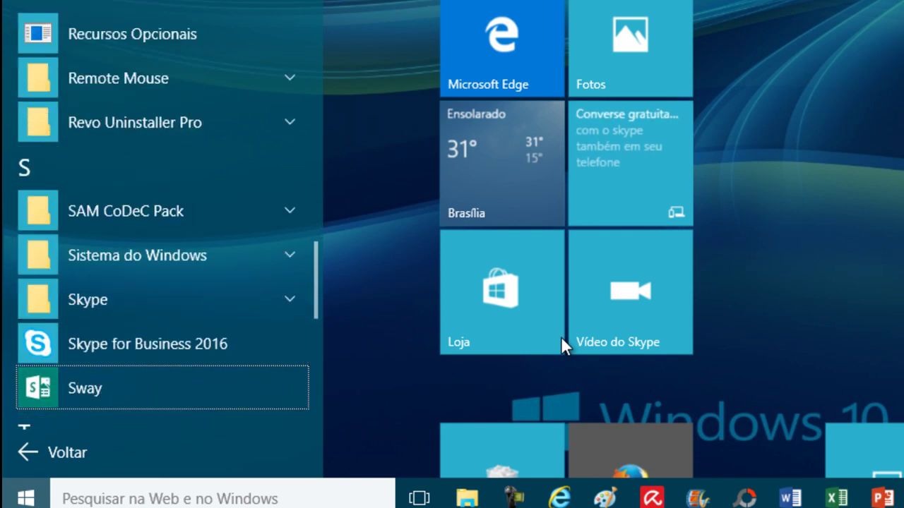
key(Up)
key(Up)
key(Up)
key(Up)
key(Up)
key(Up)
key(Up)
key(Up)
key(Up)
key(Up)
key(Up)
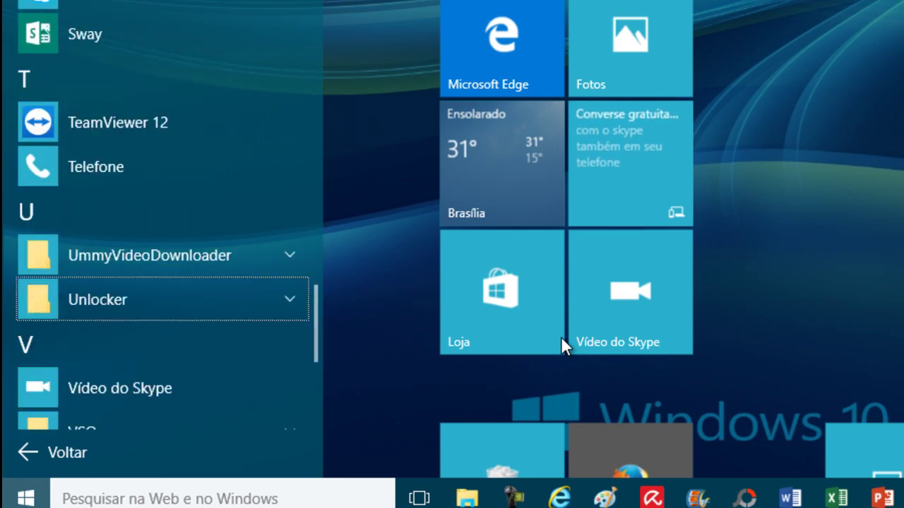
key(Down)
key(Down)
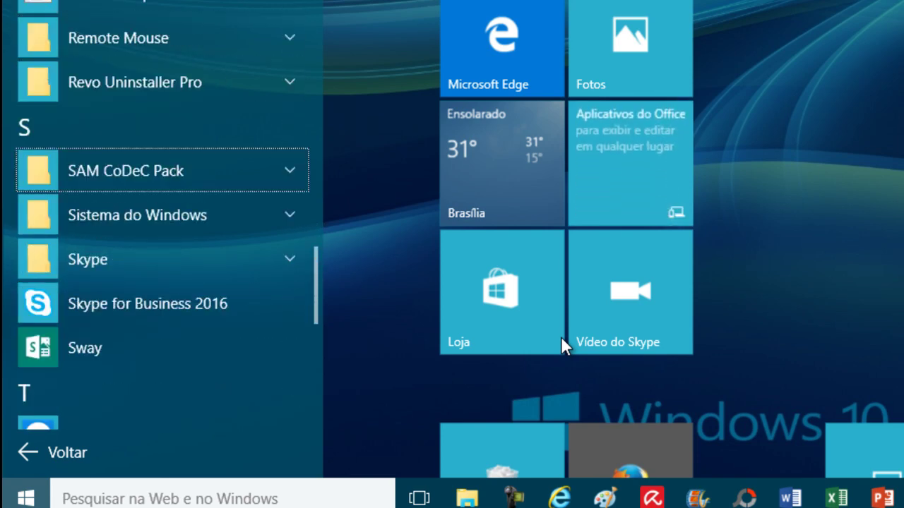
key(Up)
key(Up)
key(Up)
key(Up)
key(Down)
key(Down)
key(Down)
key(Down)
key(Down)
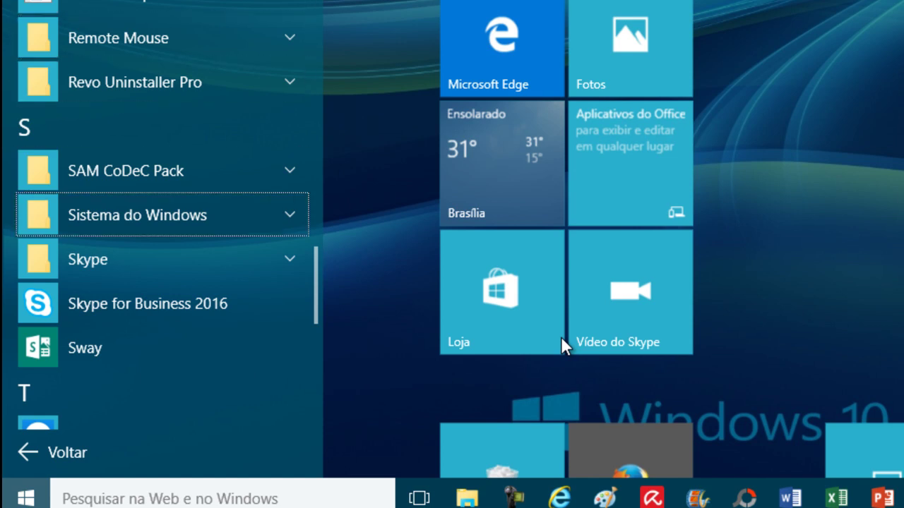
key(Return)
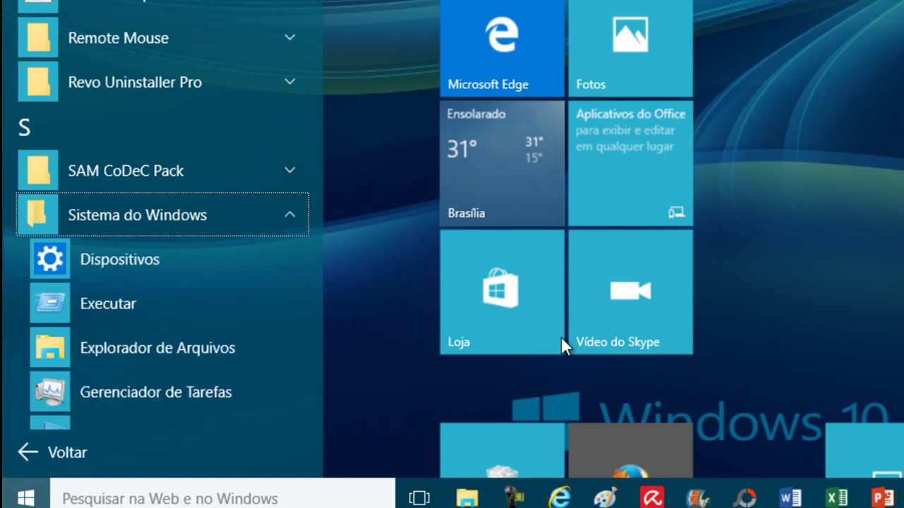
Launch Prompt de Comando from the Sistema do Windows folder, and close its window
key(Down)
key(Down)
key(Down)
key(Down)
key(Down)
key(Down)
key(Down)
key(Down)
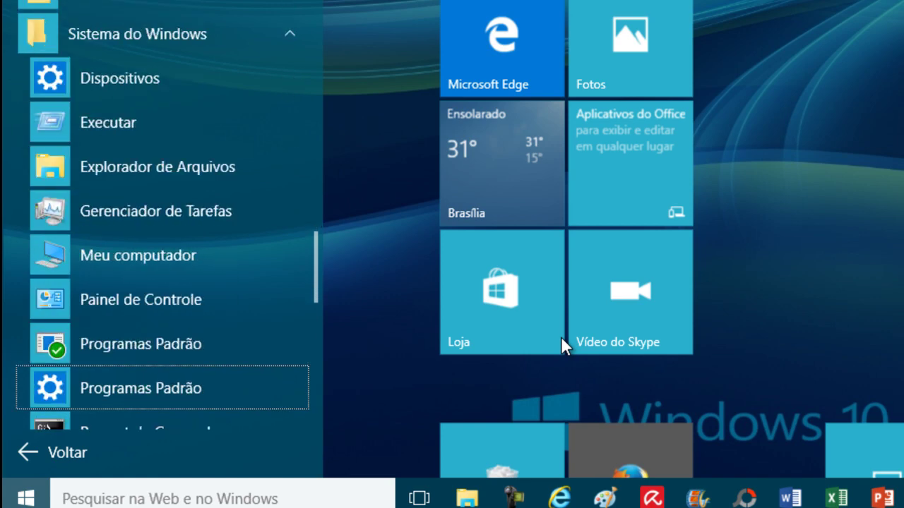
key(Down)
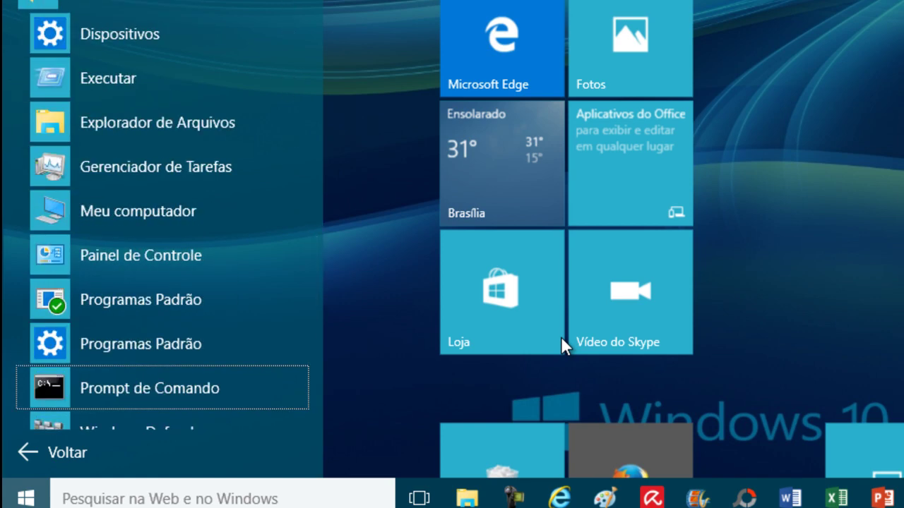
key(Return)
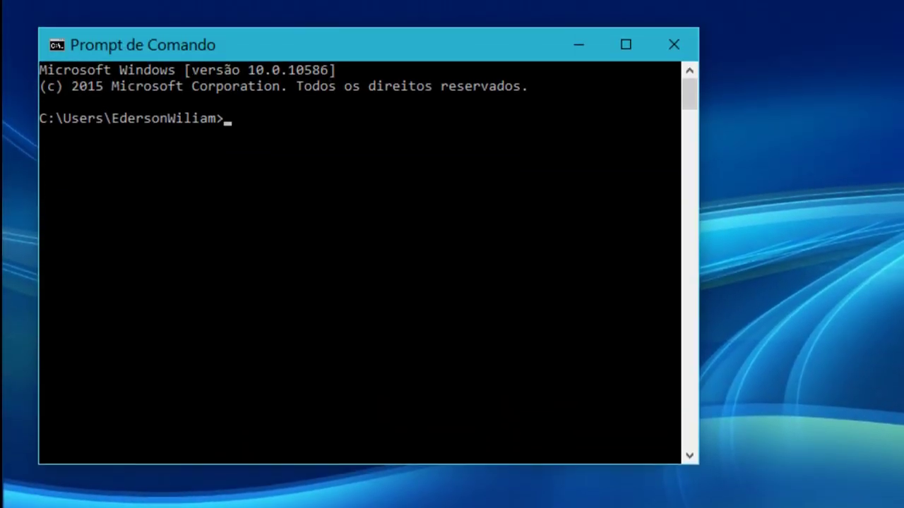
key(alt+F4)
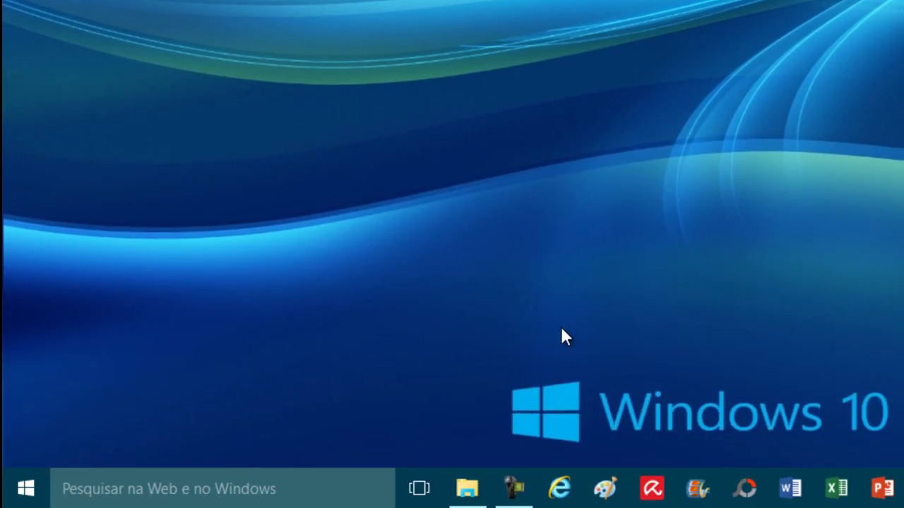
Open the Imagens folder from the Start navigation
key(super)
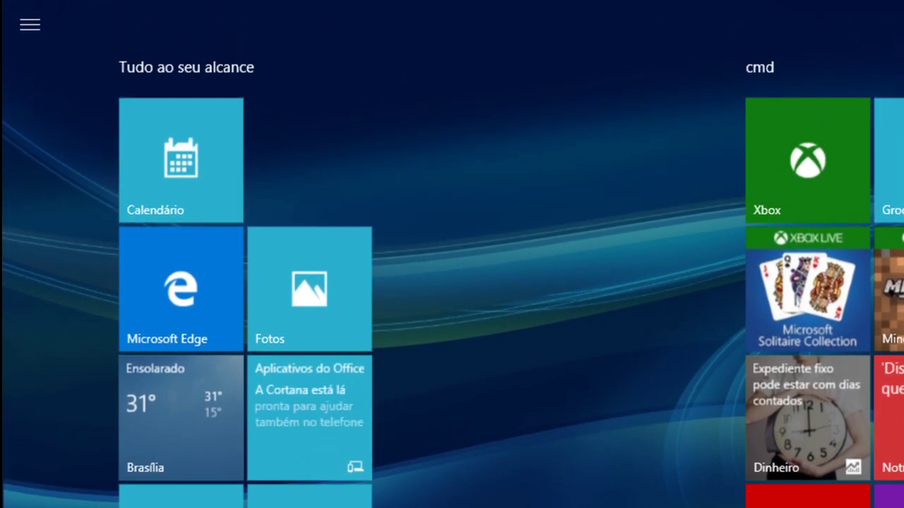
key(Tab)
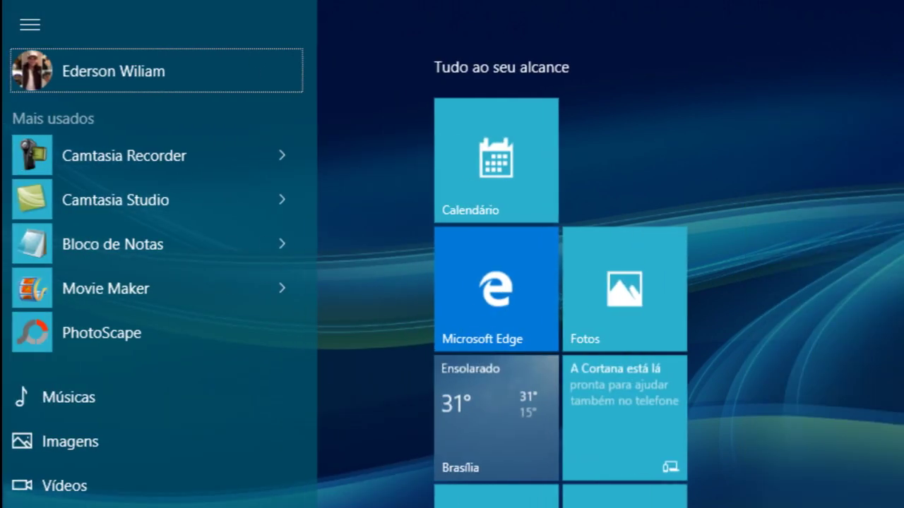
key(Down)
key(Down)
key(Down)
key(Down)
key(Down)
key(Down)
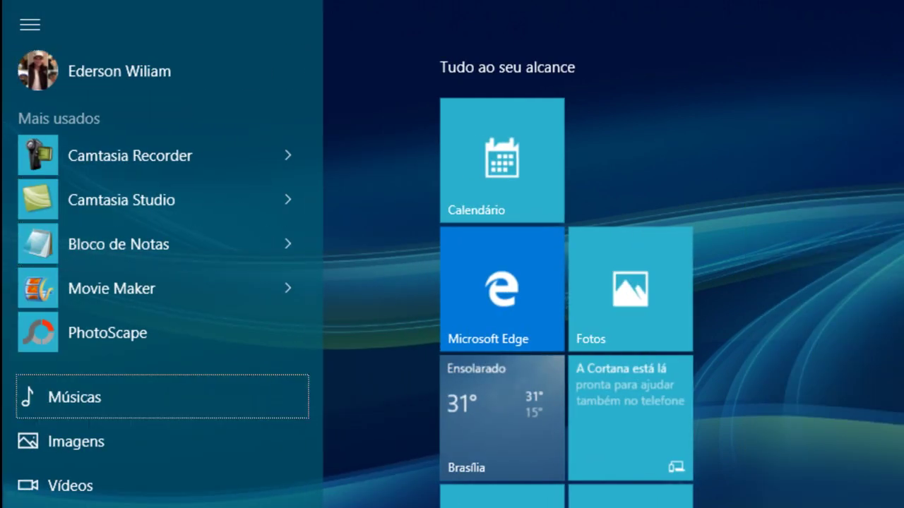
key(Down)
key(Return)
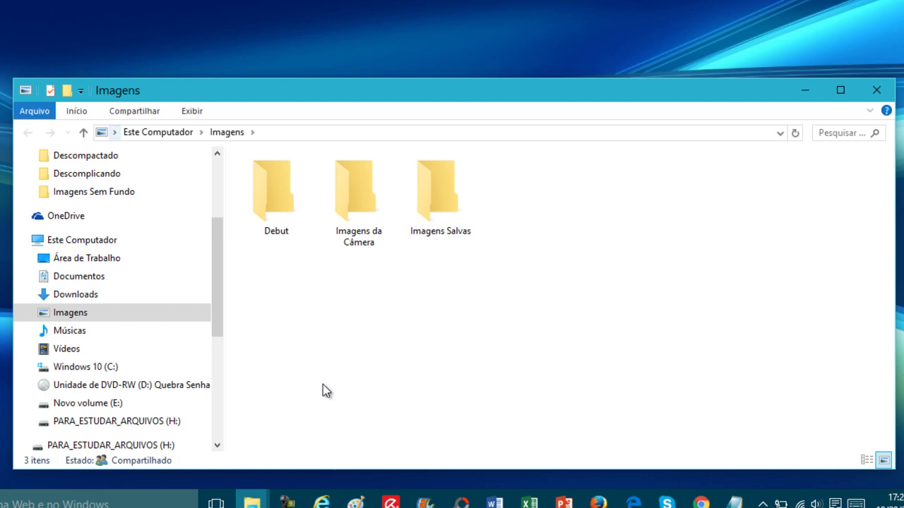
Launch the Command Prompt by running cmd from the Imagens folder's address path
key(Tab)
key(Tab)
key(Tab)
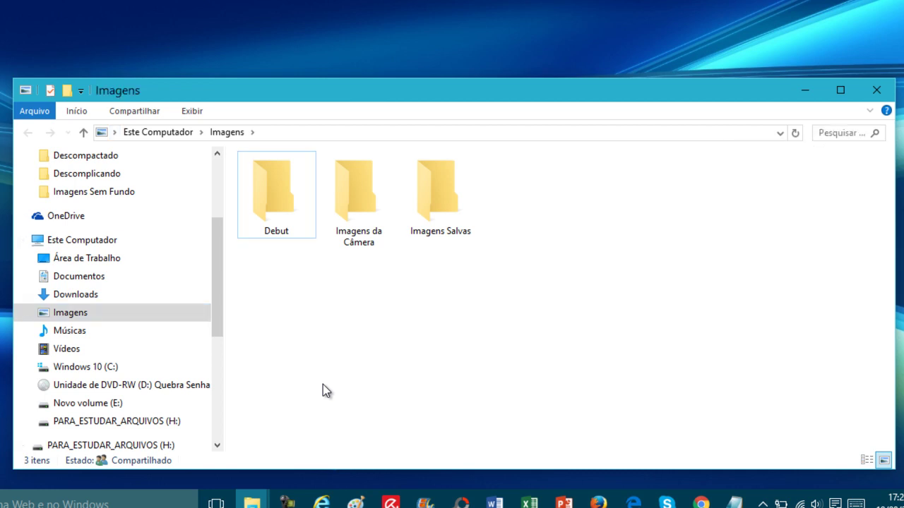
key(Tab)
key(Tab)
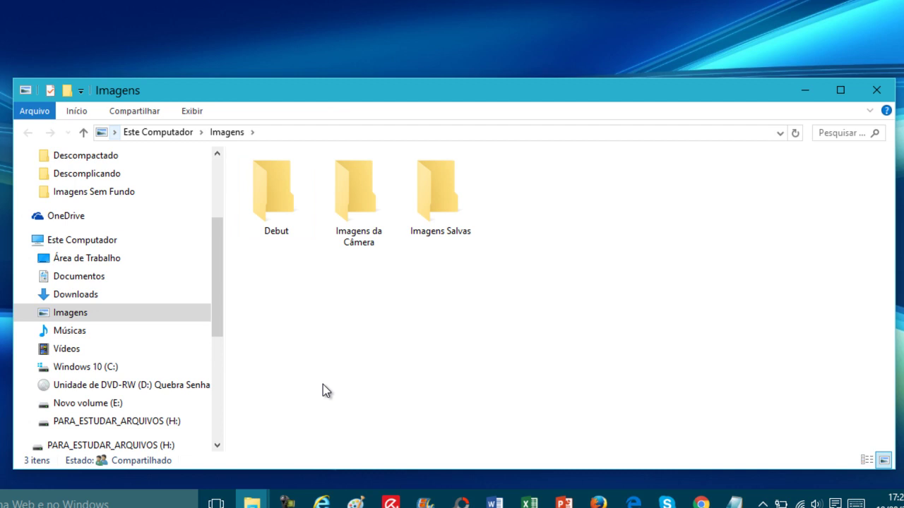
key(Tab)
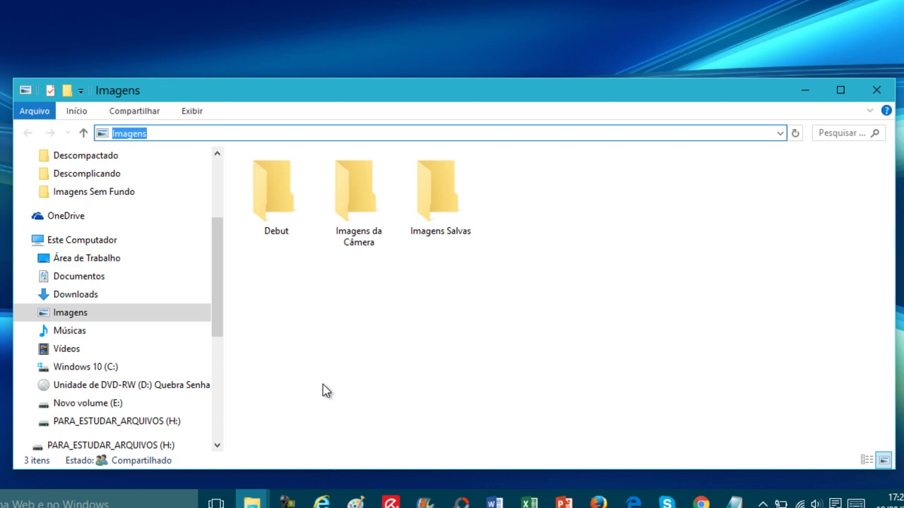
text(cmd)
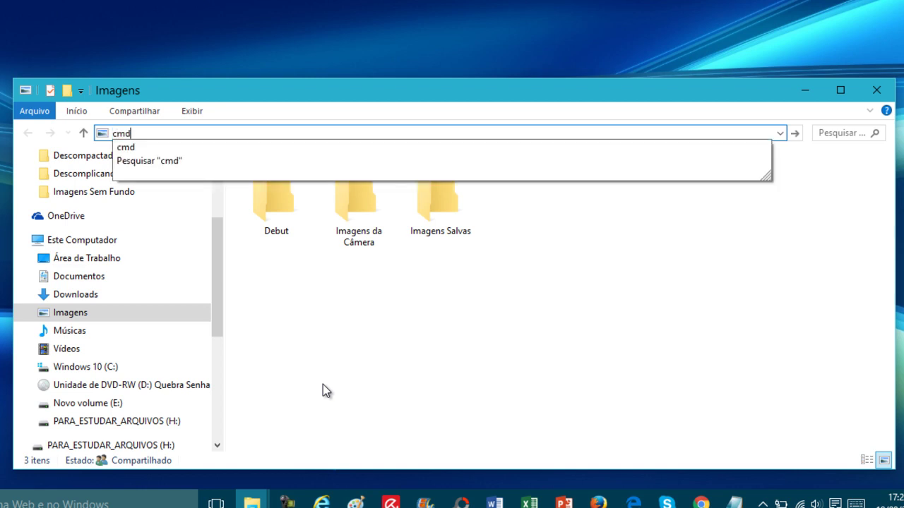
key(Return)
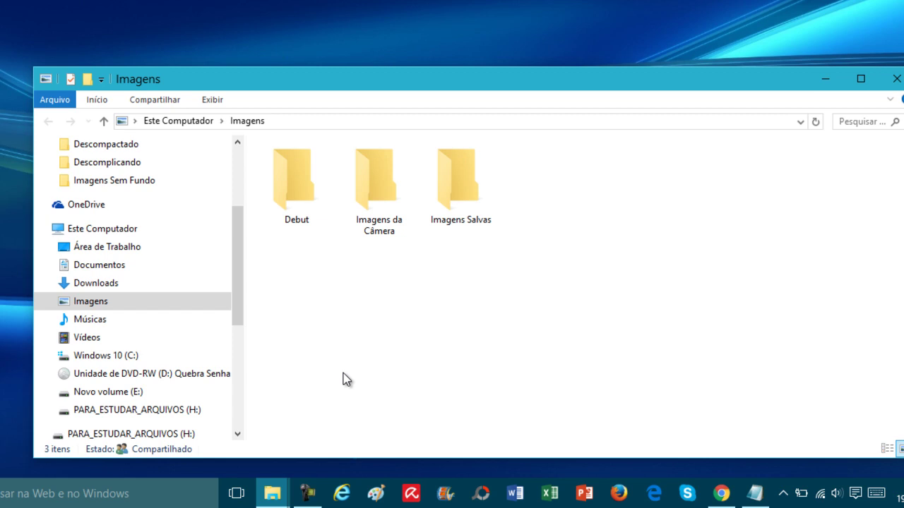
Open the Command Prompt at the Imagens folder with the Abrir prompt de comando command
key(alt)
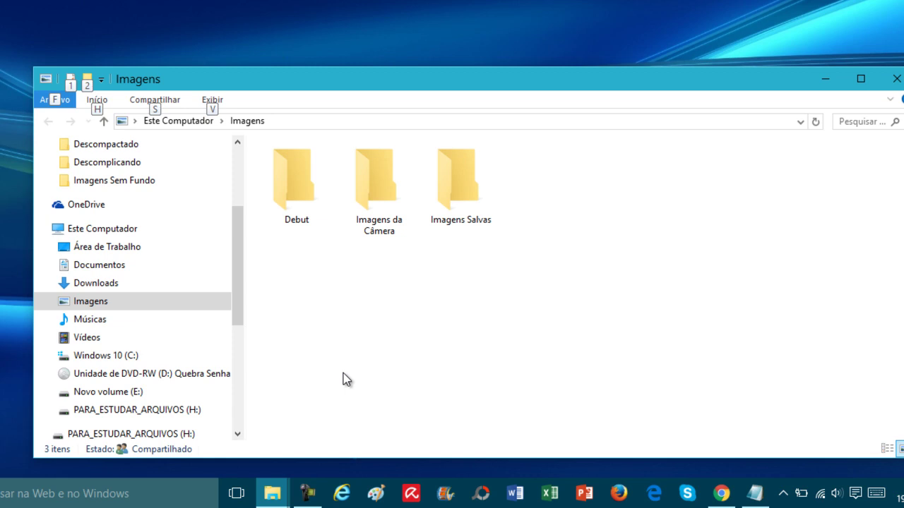
key(f)
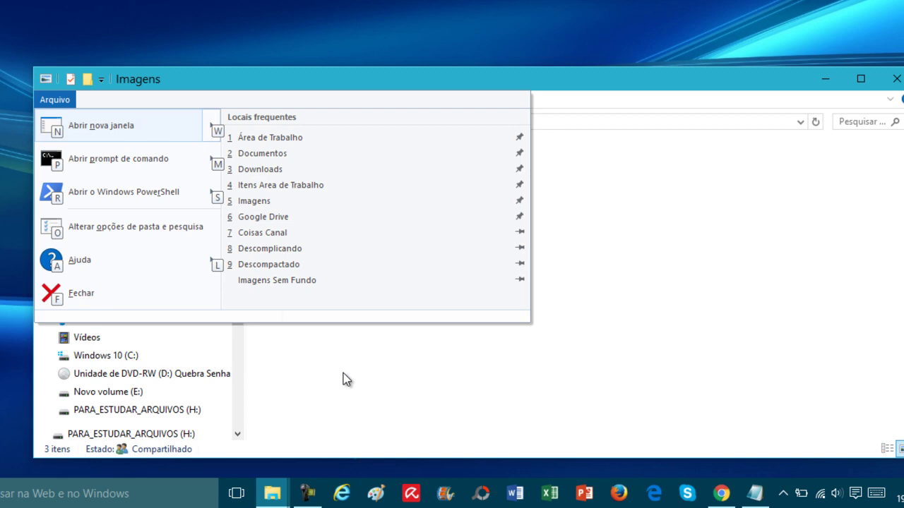
key(Down)
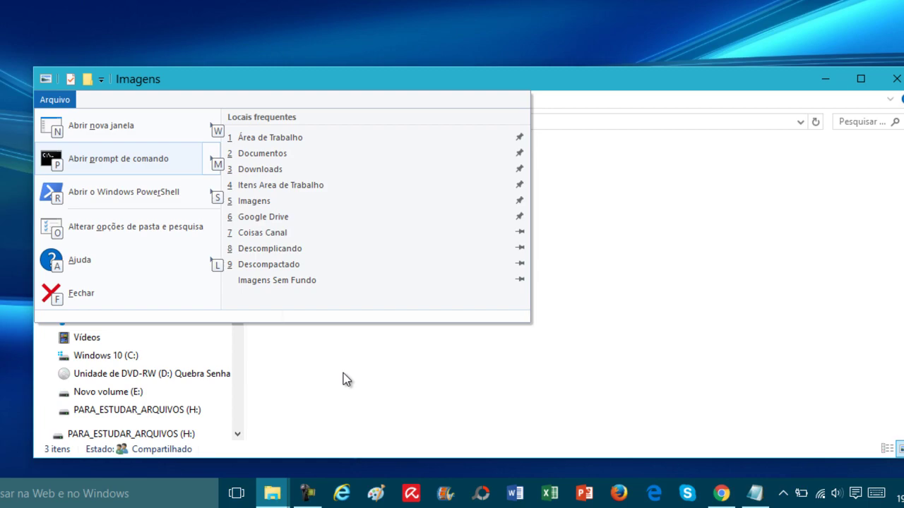
key(Return)
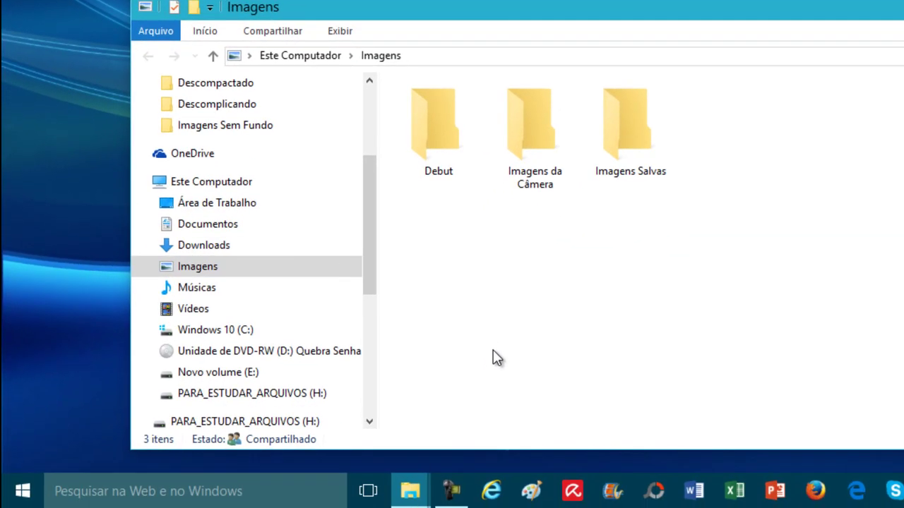
Show the desktop and launch the Task Manager by running taskmgr from the Executar dialog
key(super+d)
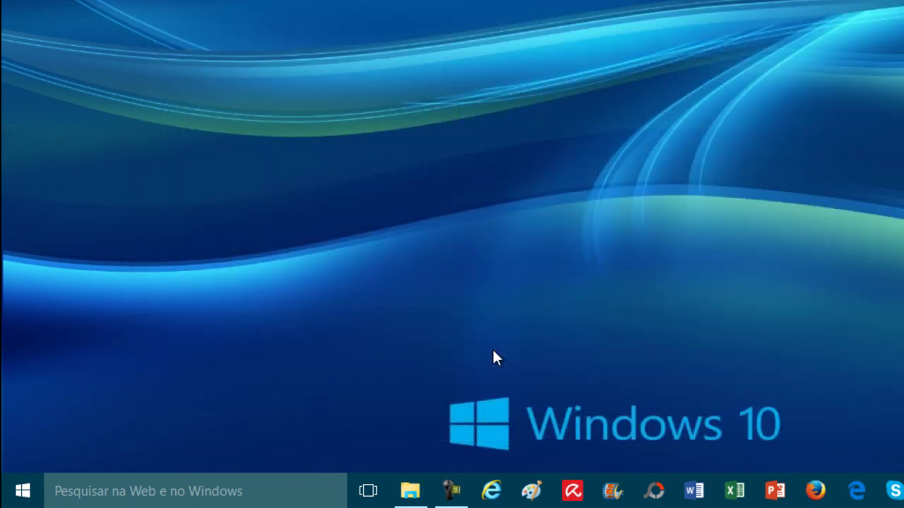
key(super+r)
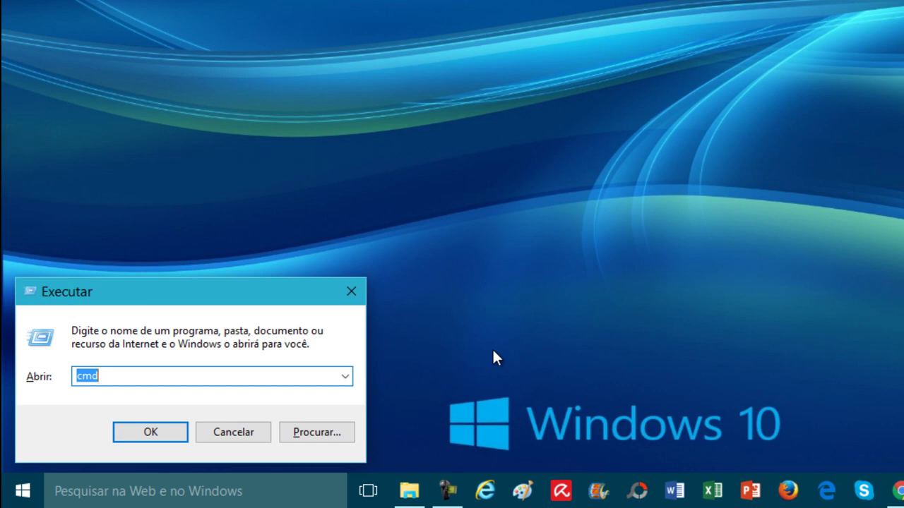
text(task)
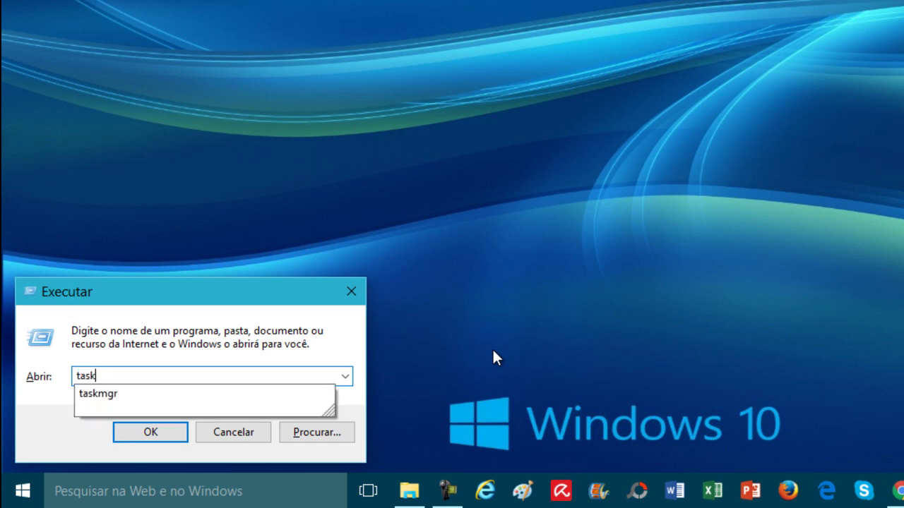
text(mgr)
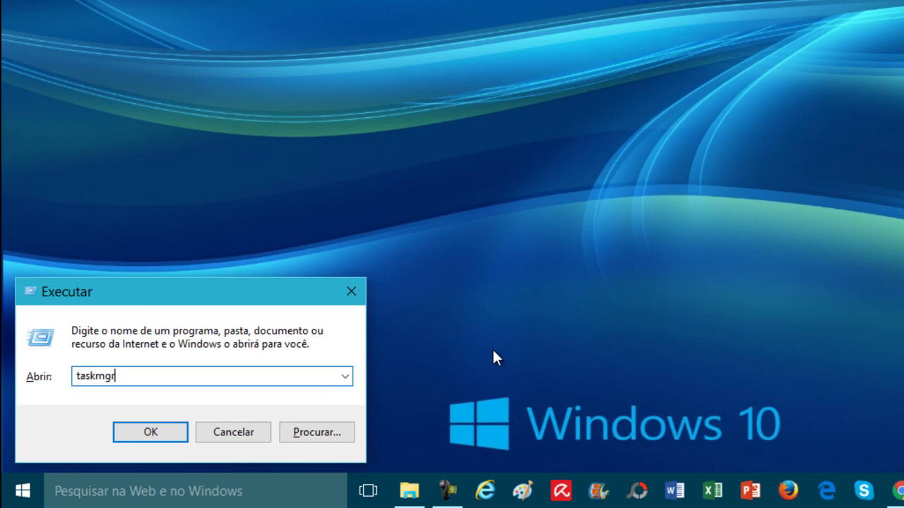
key(Return)
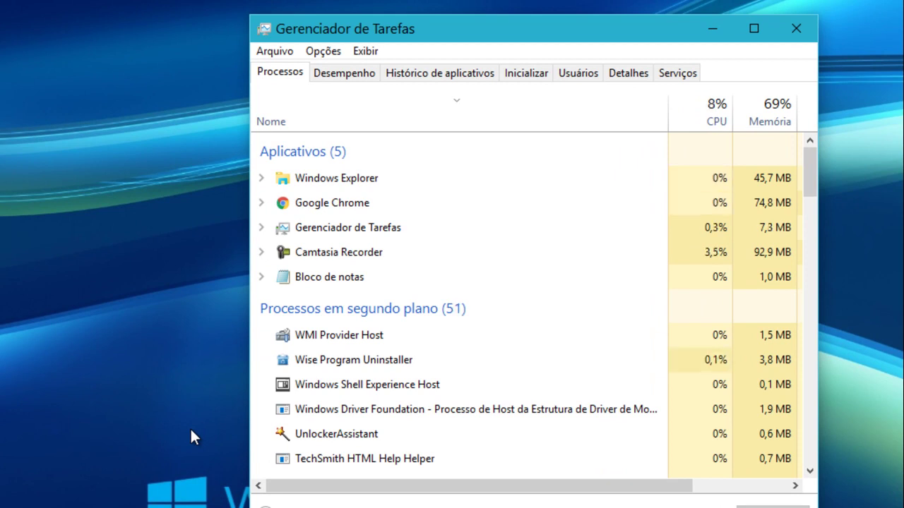
key(alt)
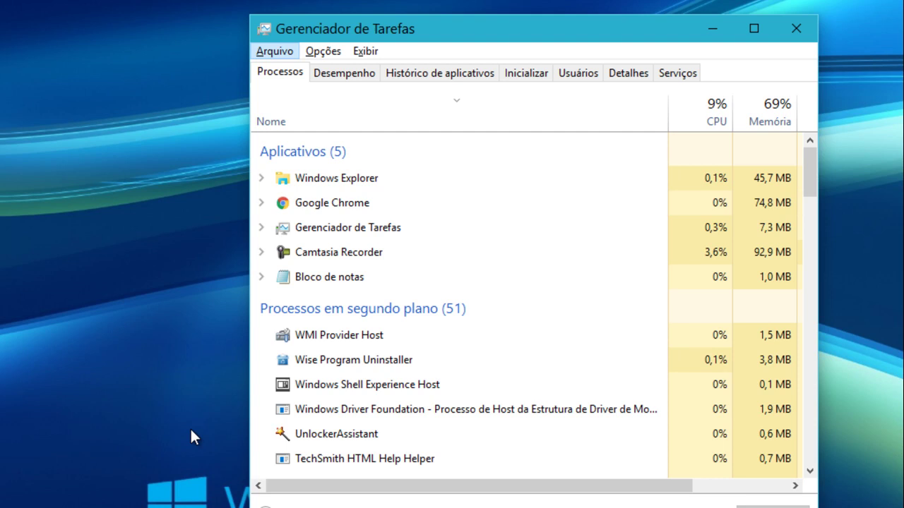
key(alt)
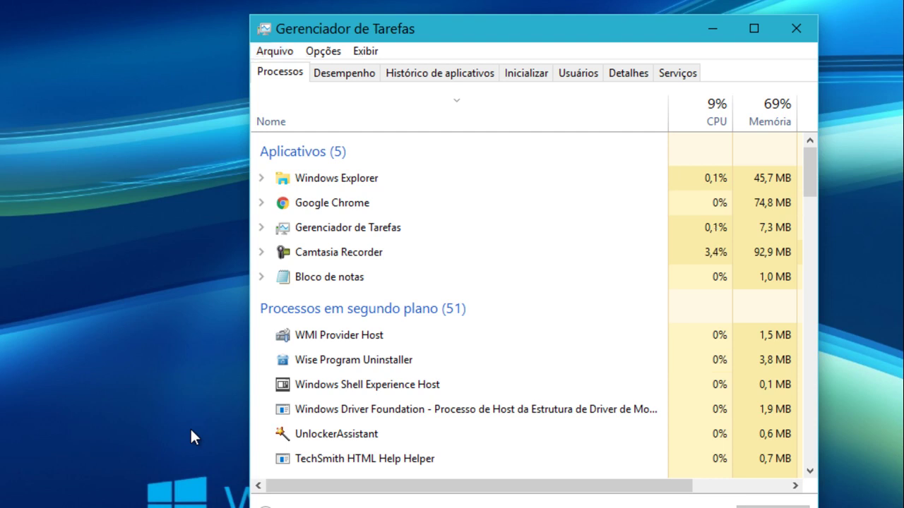
key(alt)
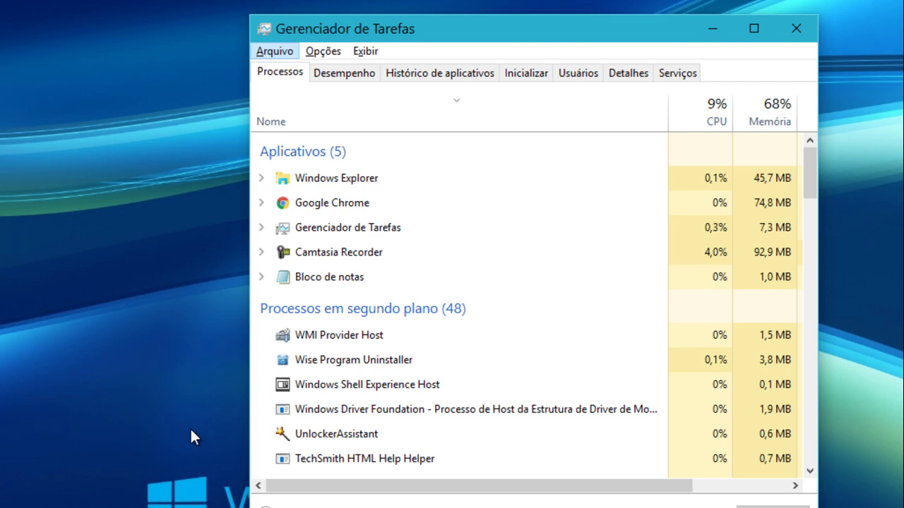
key(Down)
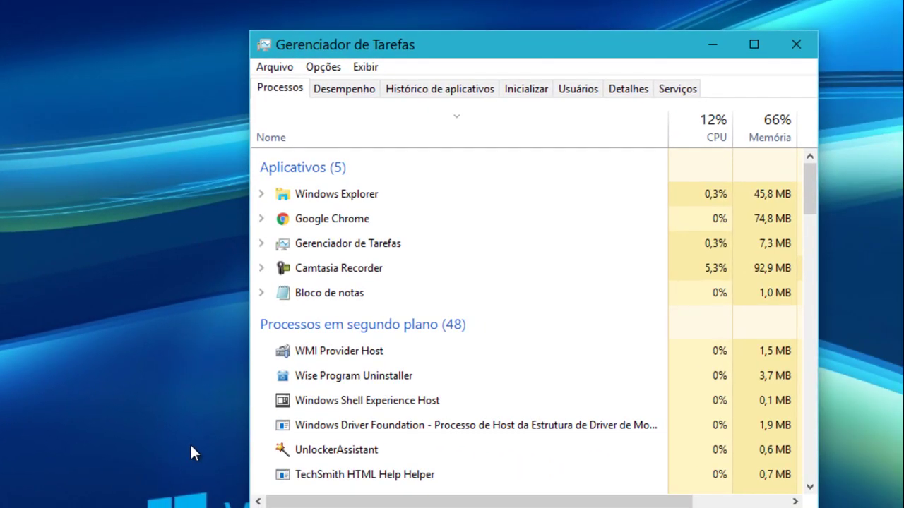
Run cmd as a new task from the Task Manager, without administrative privileges, to open the Command Prompt
key(alt)
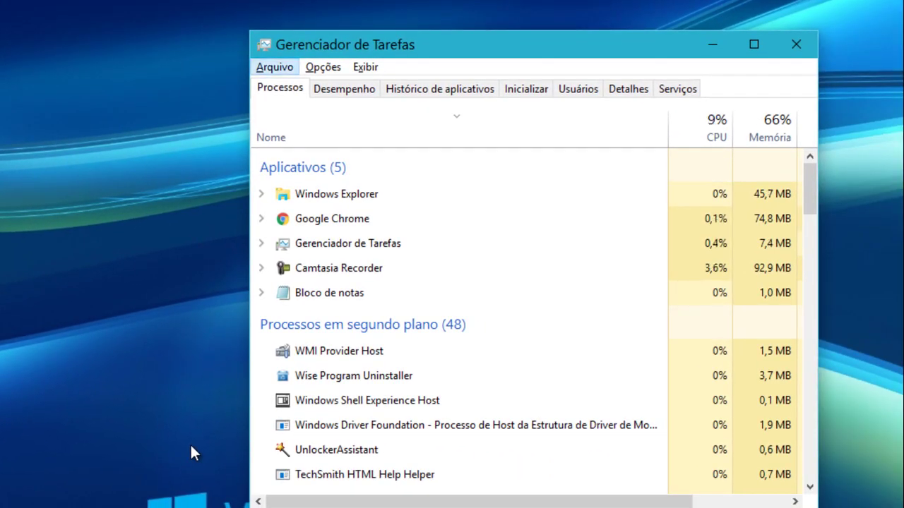
key(Down)
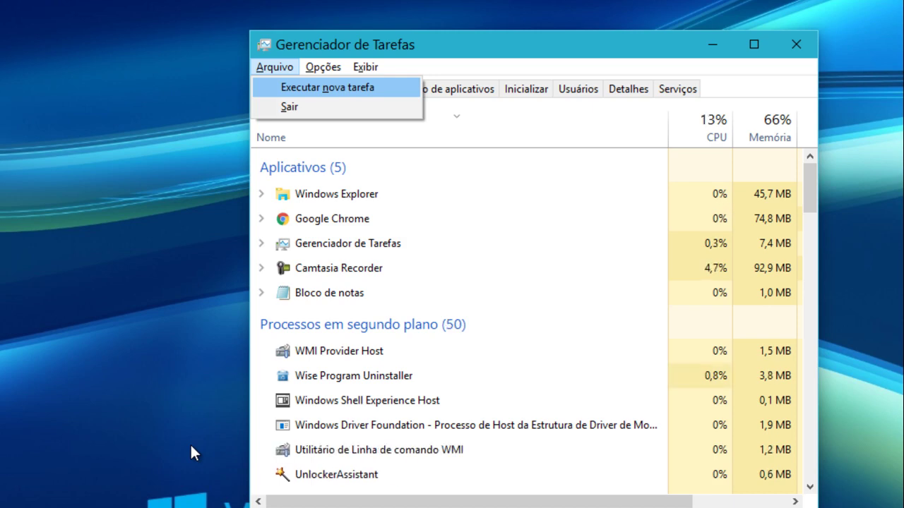
key(Return)
text(cmd)
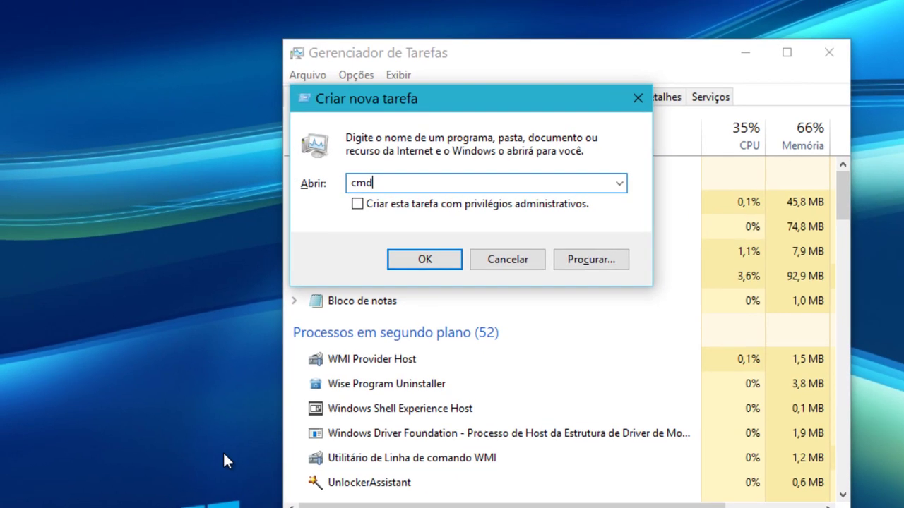
key(Return)
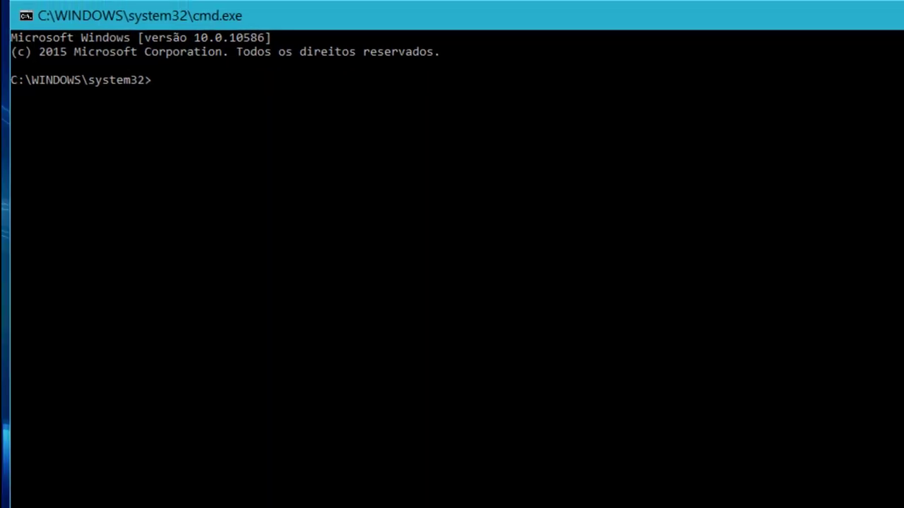